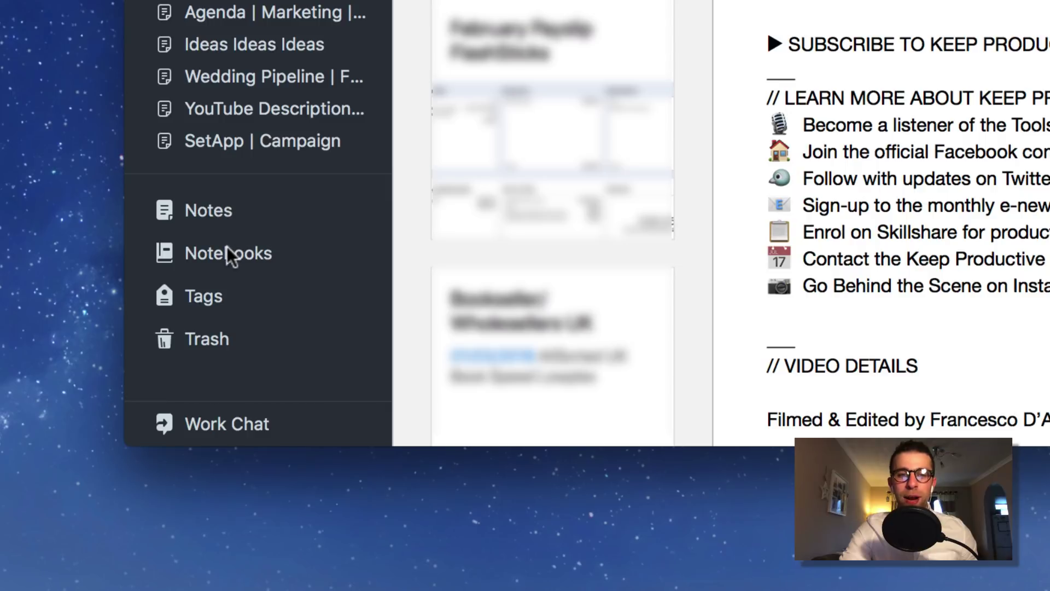
Show all notebooks and collapse the 2: Areas stack so all four stacks are folded
click(227, 247)
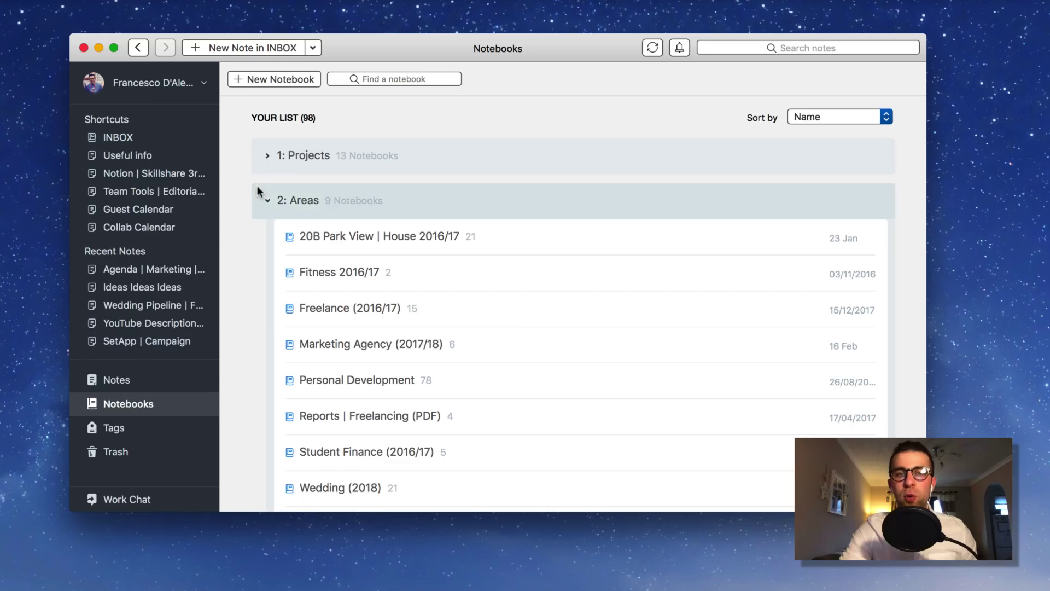
click(267, 200)
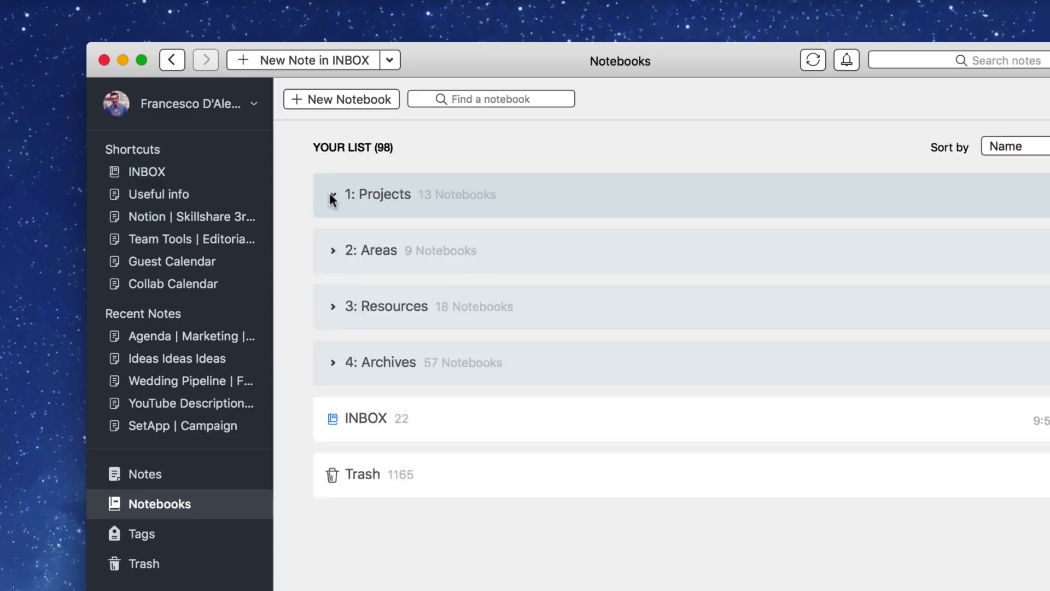
click(331, 196)
scroll(418, 338, down, 5)
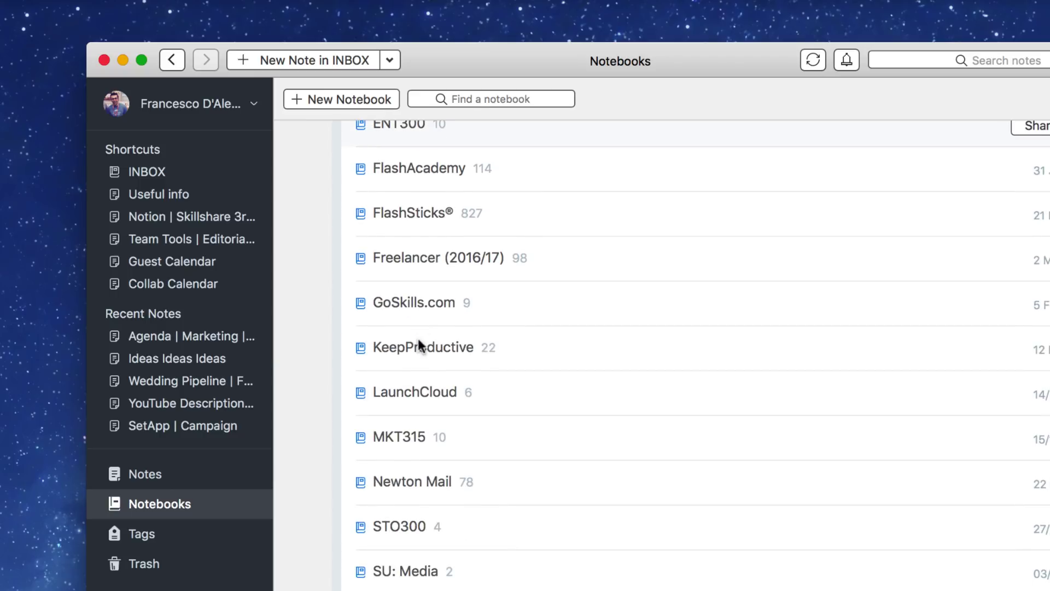
scroll(418, 339, up, 4)
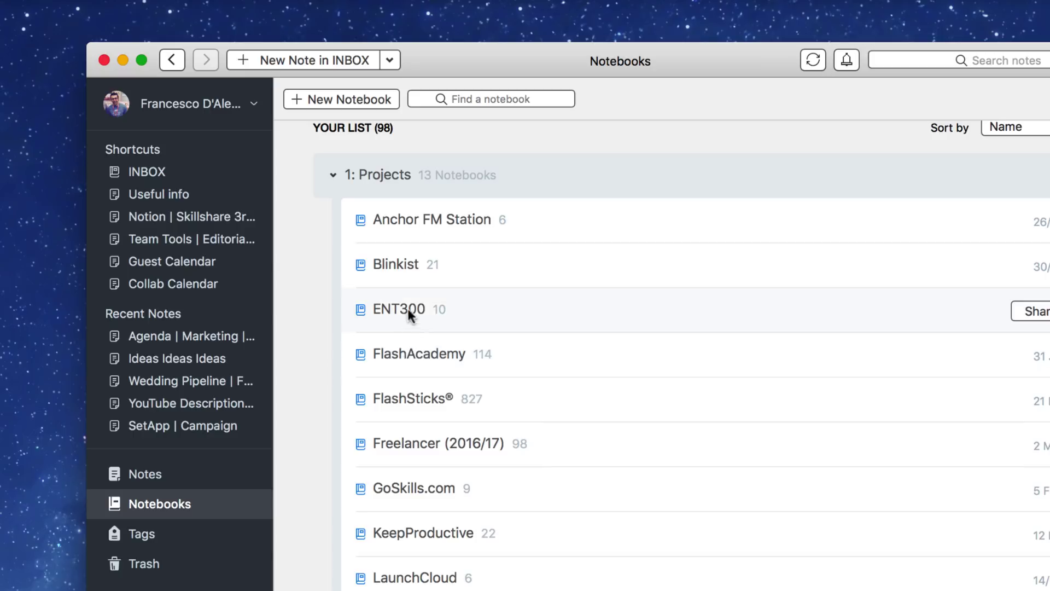
click(333, 172)
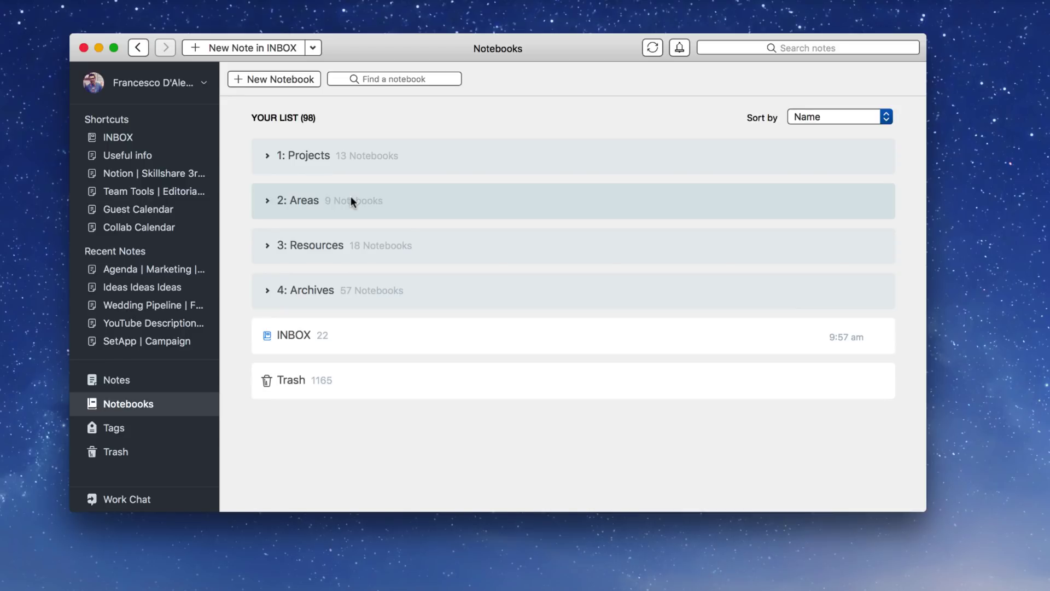
Go via the Notion | Skillshare 3rd Course shortcut to the Team Tools | Editorial Calendar note
click(166, 178)
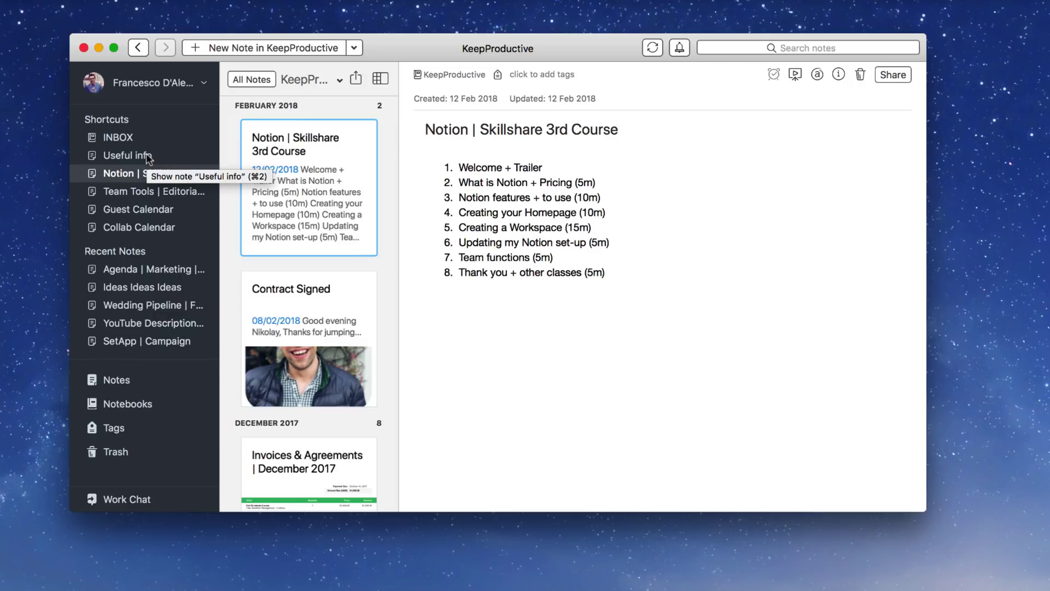
click(155, 191)
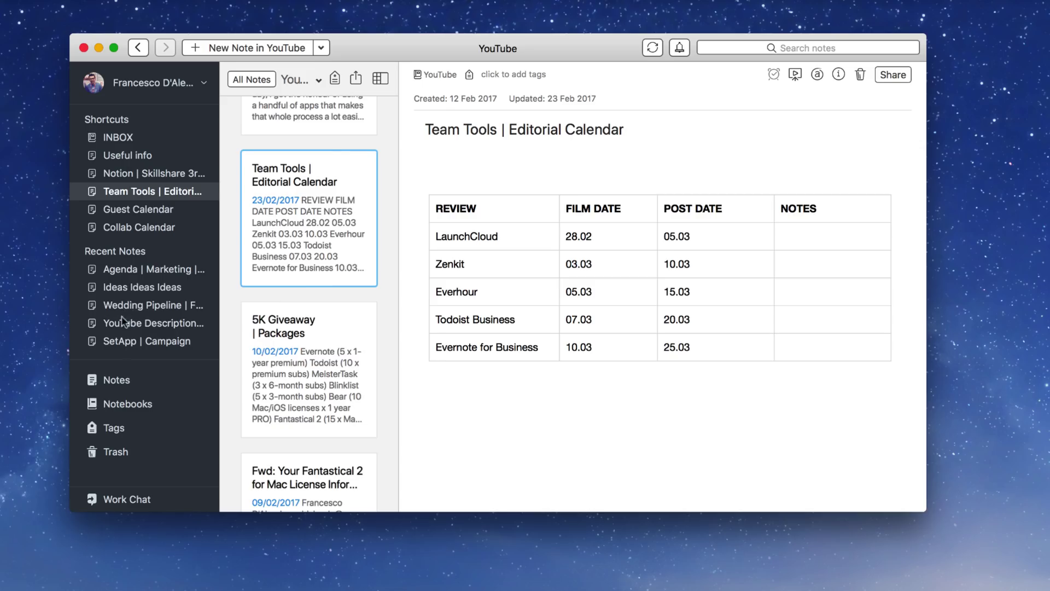
Show the Tags page listing every tag alphabetically with its usage count
click(159, 448)
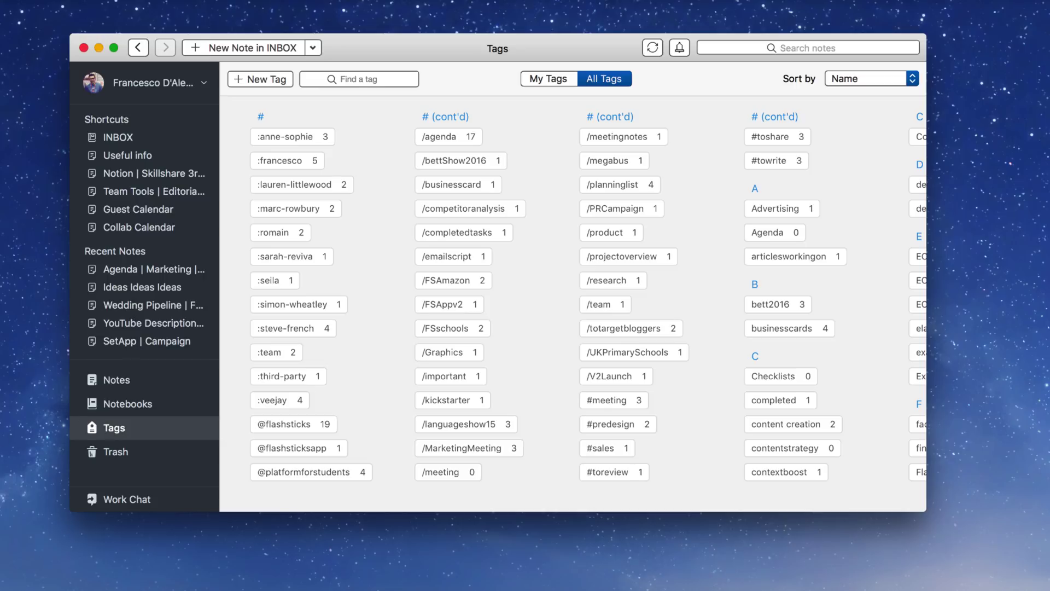
From the notes list, expand Reminders and open the Tools They Use note
click(124, 379)
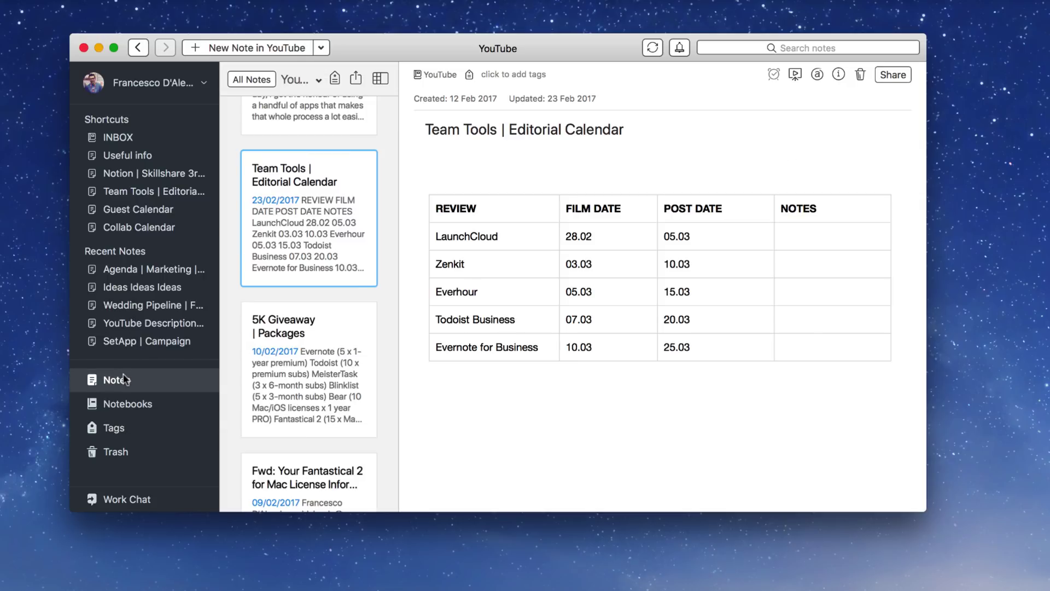
scroll(299, 182, down, 10)
scroll(299, 182, up, 10)
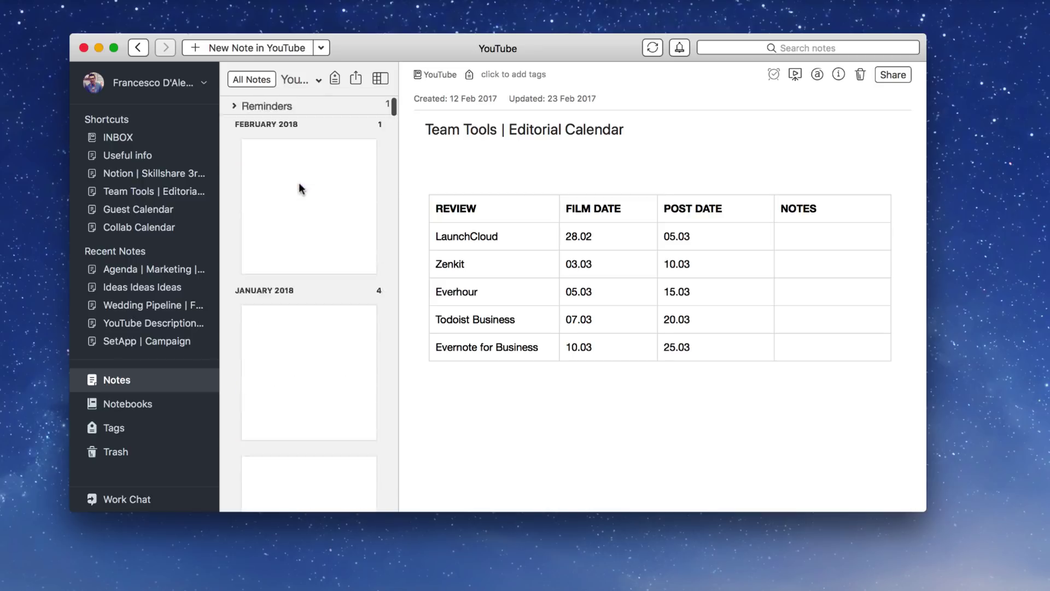
click(234, 105)
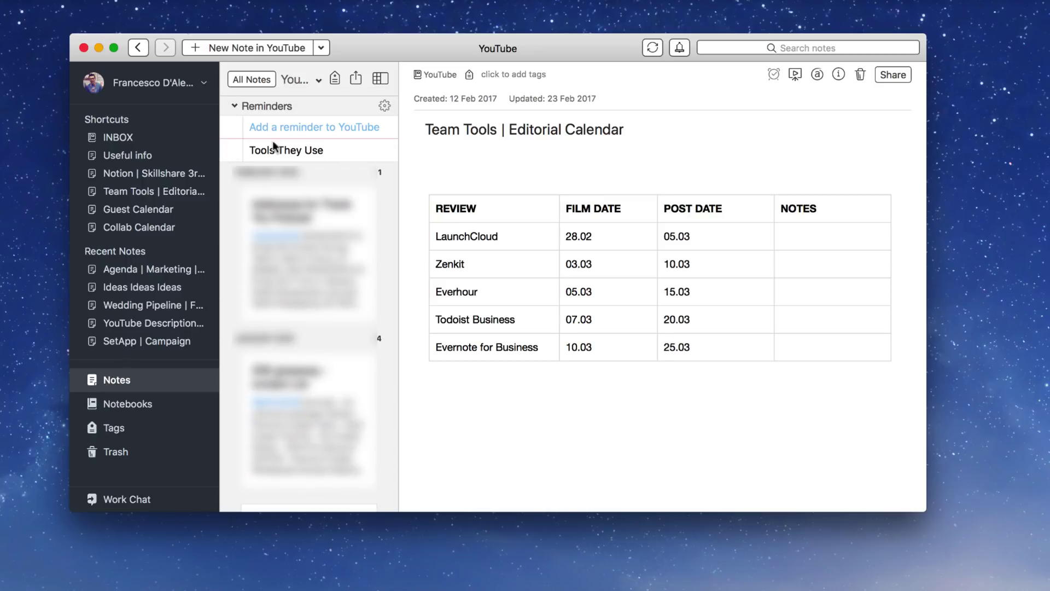
click(297, 150)
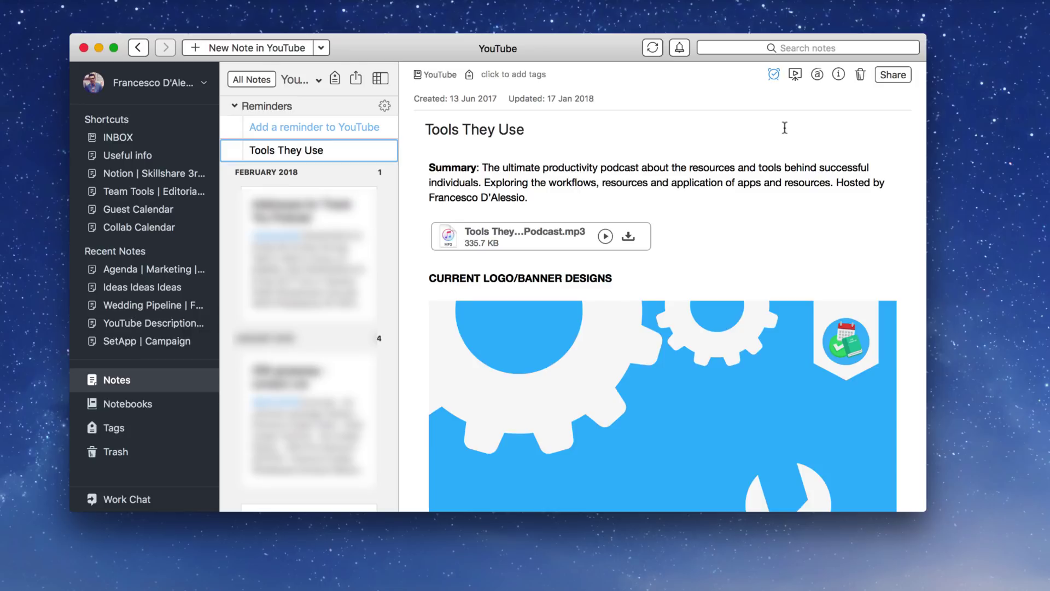
click(901, 79)
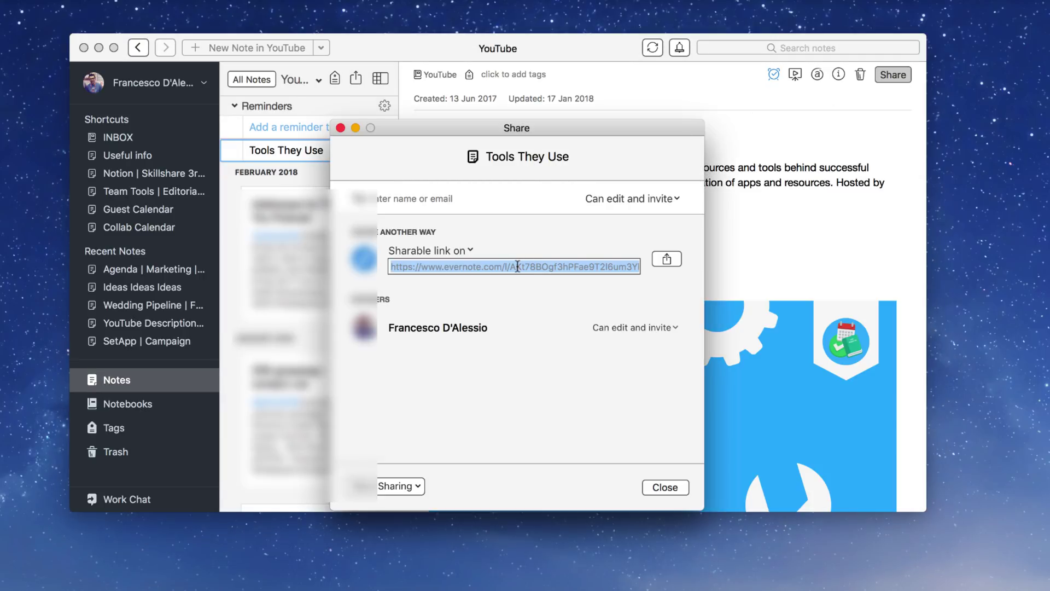
click(662, 487)
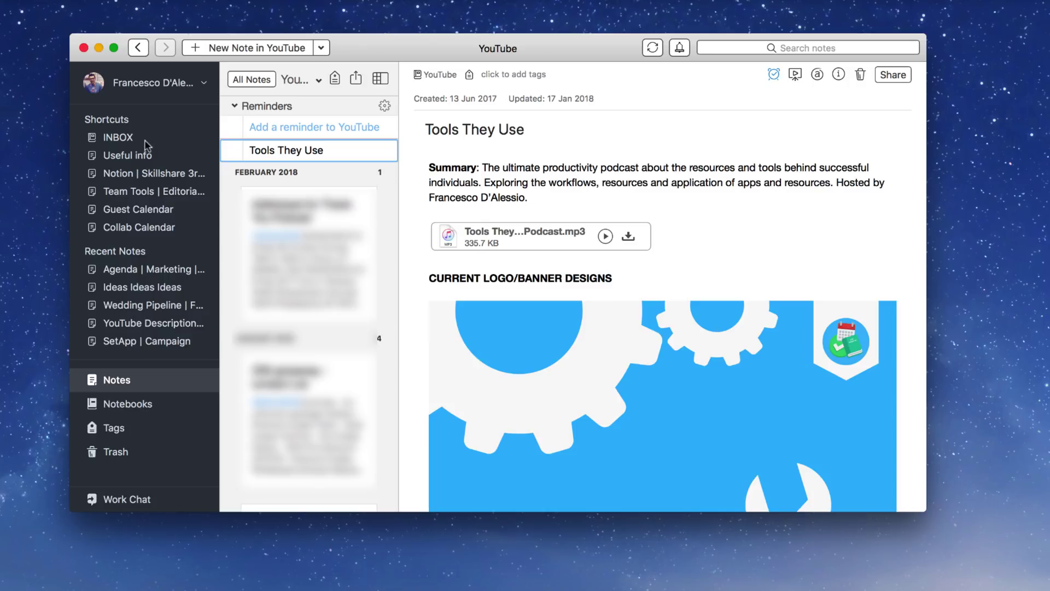
Switch to the INBOX notebook and scroll down through its contents
click(130, 138)
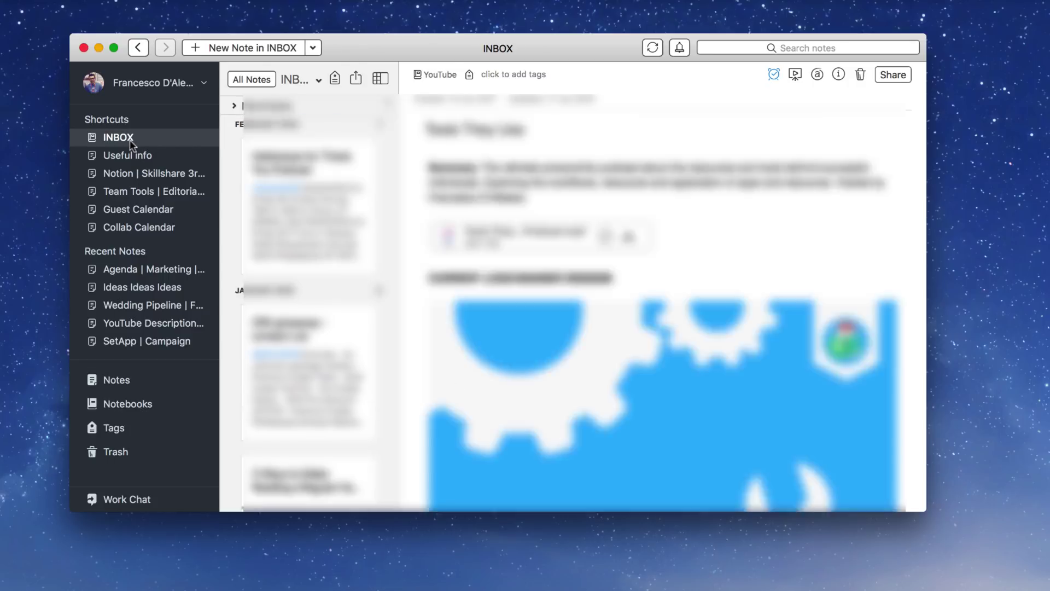
scroll(345, 324, down, 8)
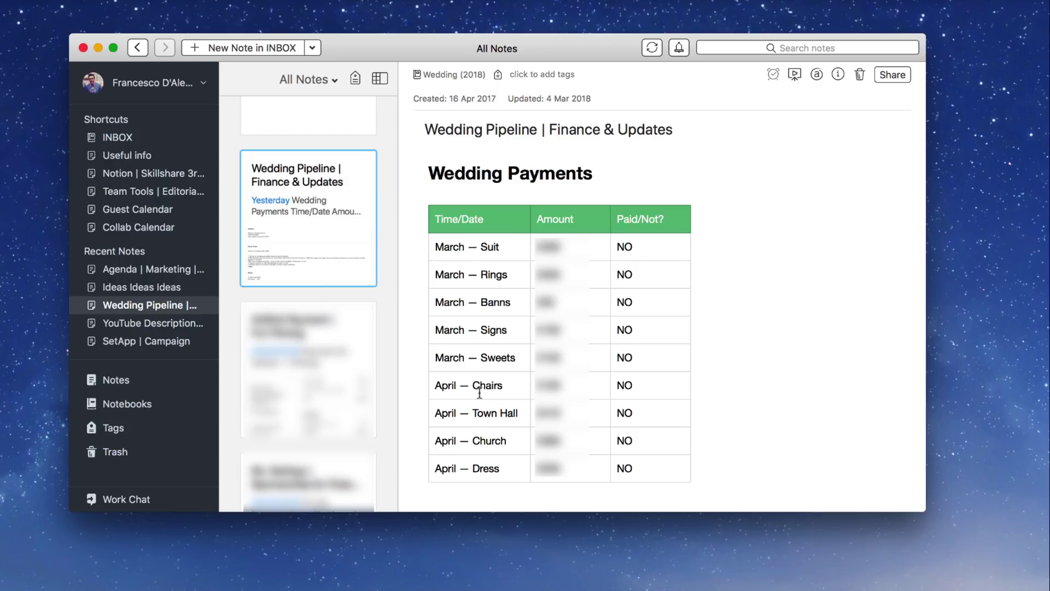
Scroll down the Wedding Pipeline note and back up to the colour-coded ACTIVITIES table
scroll(479, 392, down, 15)
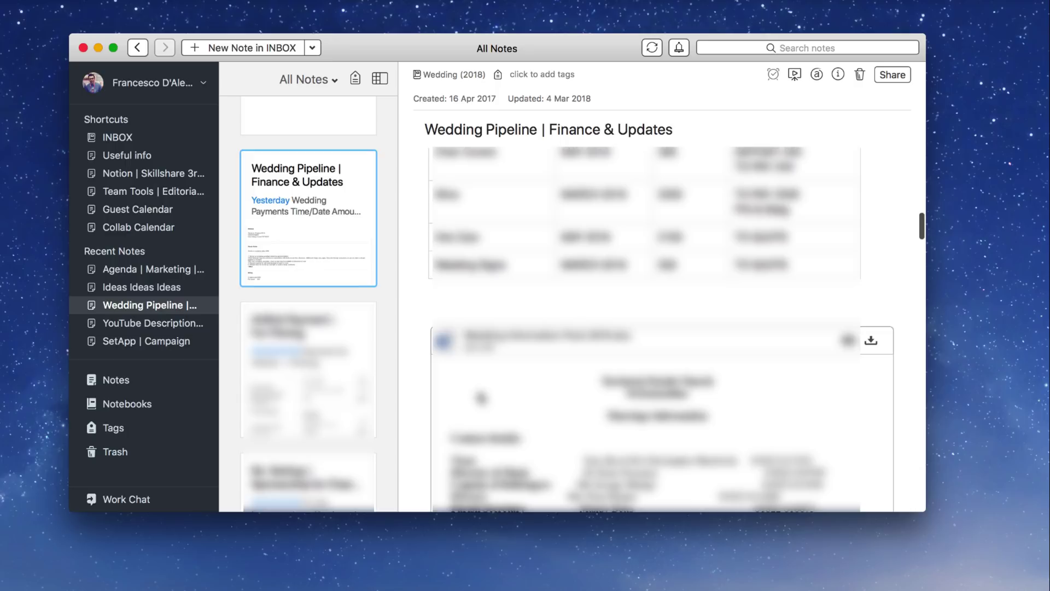
scroll(645, 328, up, 10)
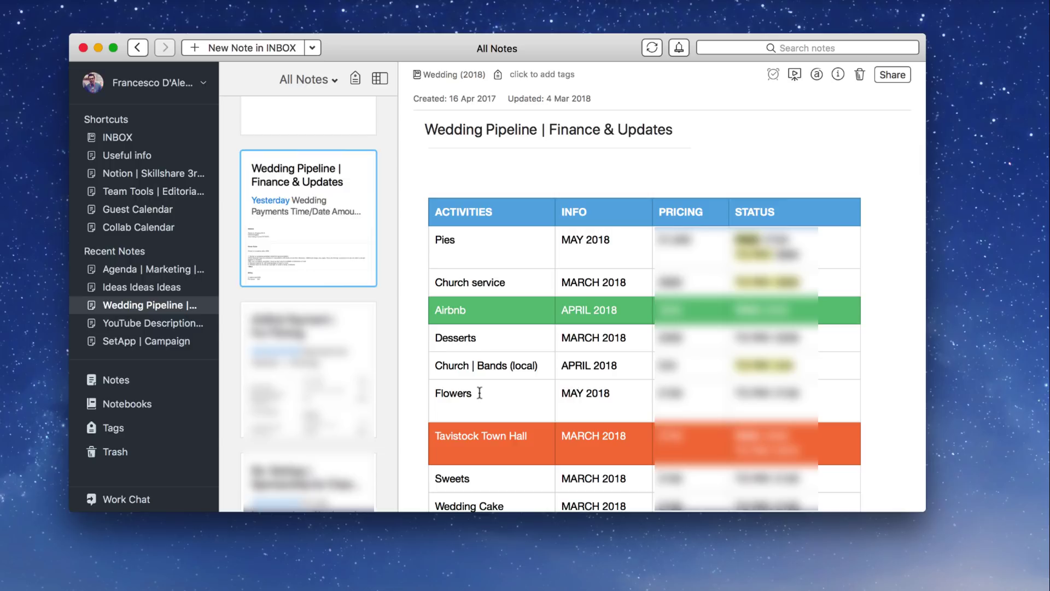
click(434, 211)
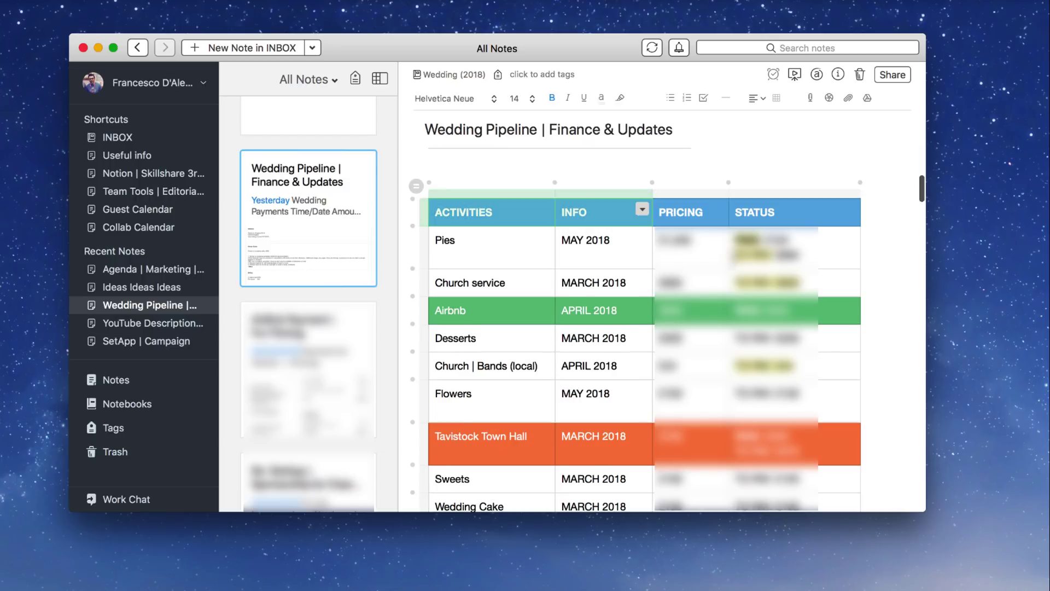
click(850, 237)
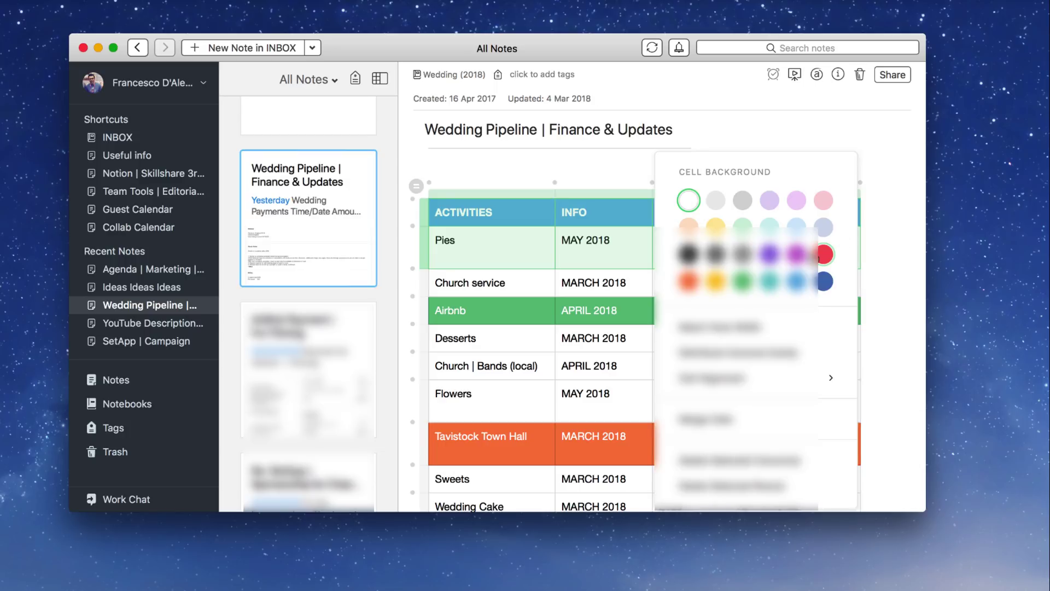
click(894, 293)
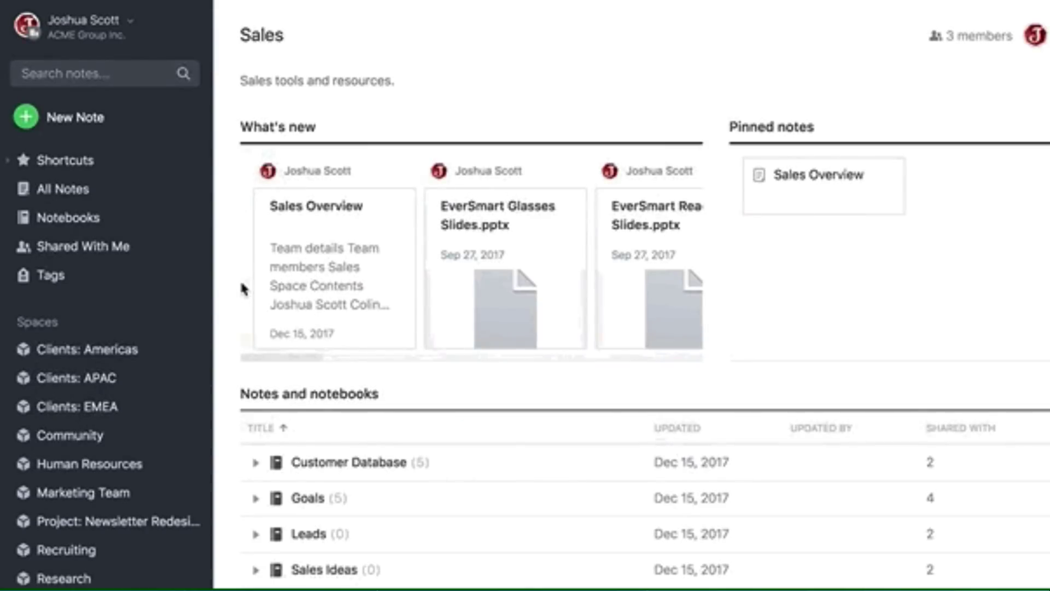
Create a Sales space note titled '- About this Space -' with the two-column team table pasted in
click(64, 123)
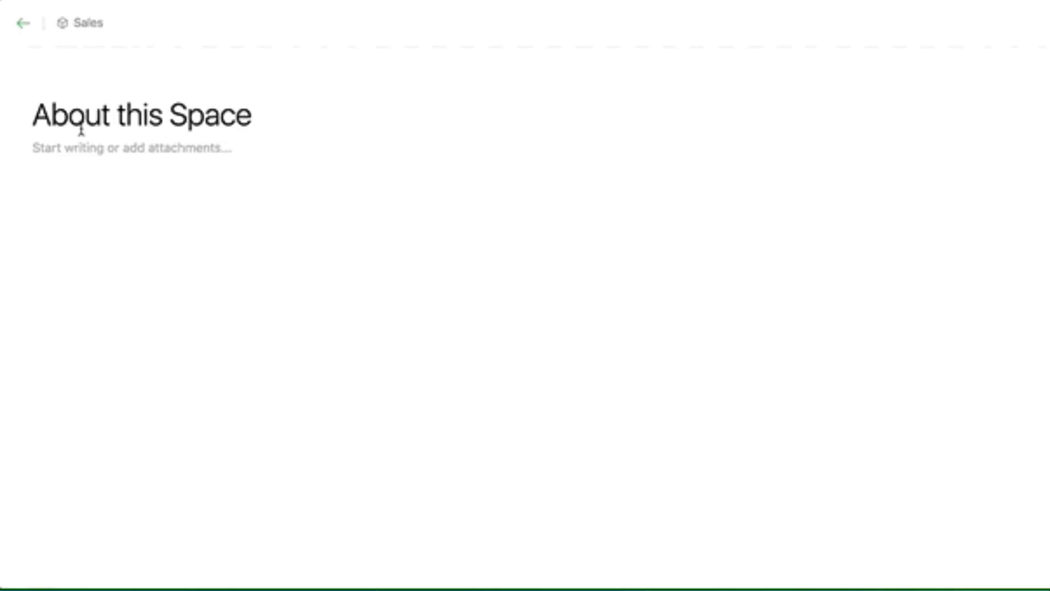
text( -)
click(34, 114)
text(-)
click(77, 204)
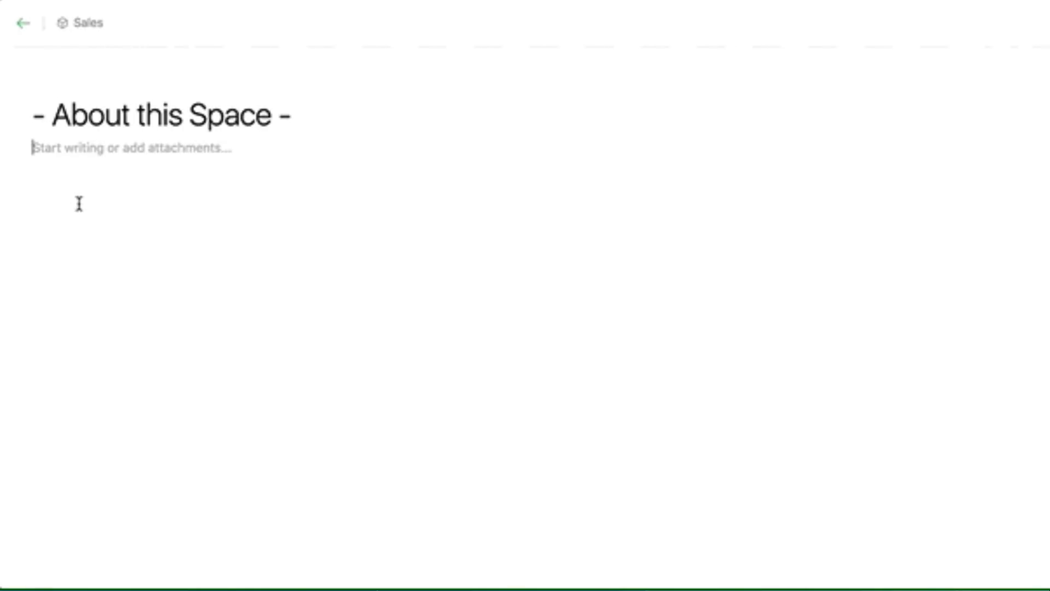
text(Team members	Sales Space Contents Joshua Scott Colin Kaz Eva Nota Phil Lefant	Leads (people who've expressed interest that we can reach out to) Processes (standard operating procedures for our team) Sales Tools (resources and talking points for conversations with leads and customers))
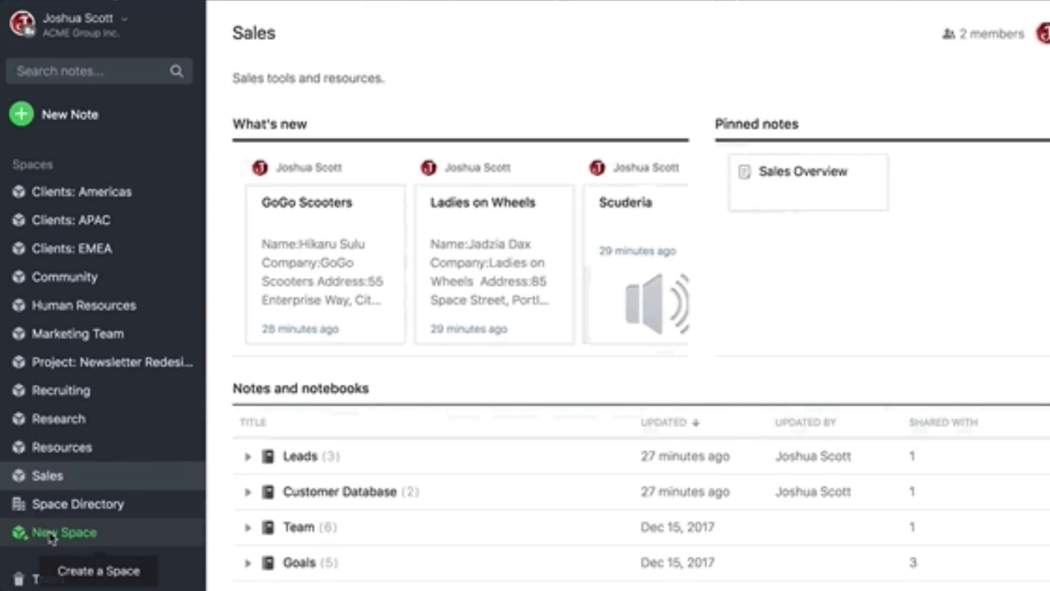
Create a space named Design with the description 'Ideas and inspiration'
click(52, 535)
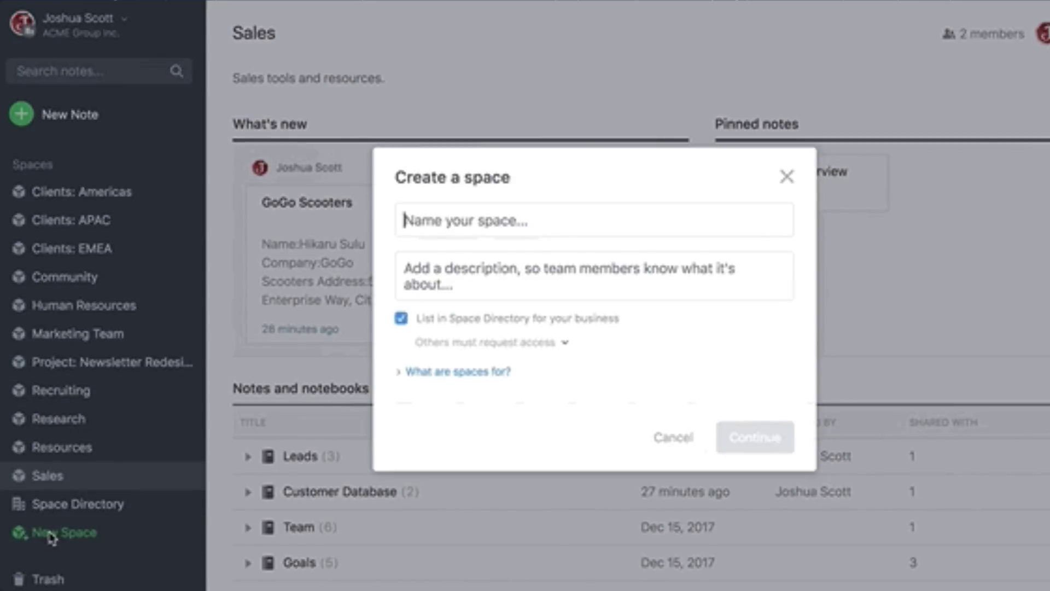
click(427, 221)
text(Design)
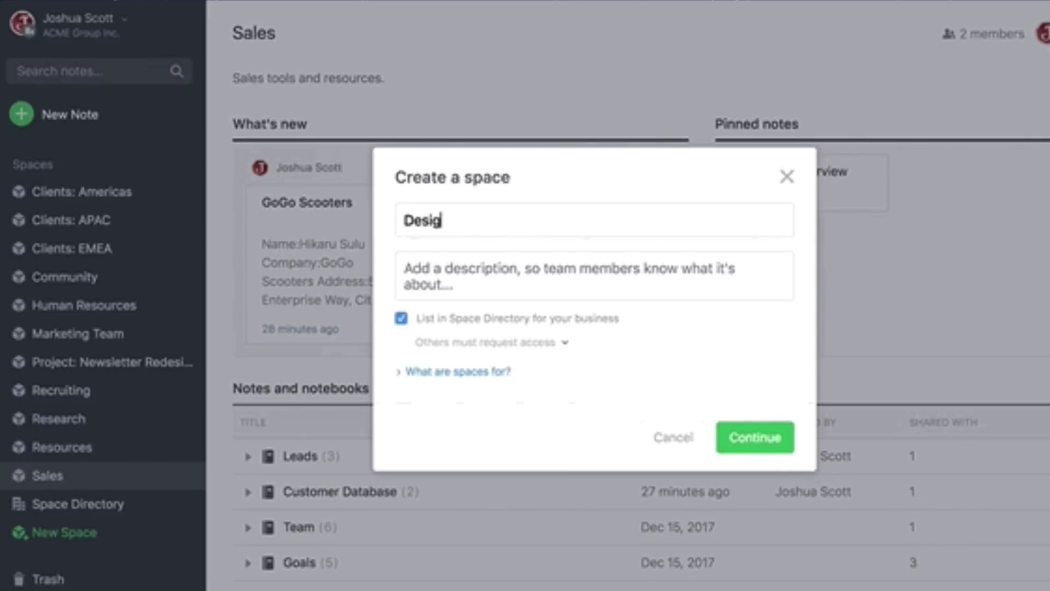
click(430, 267)
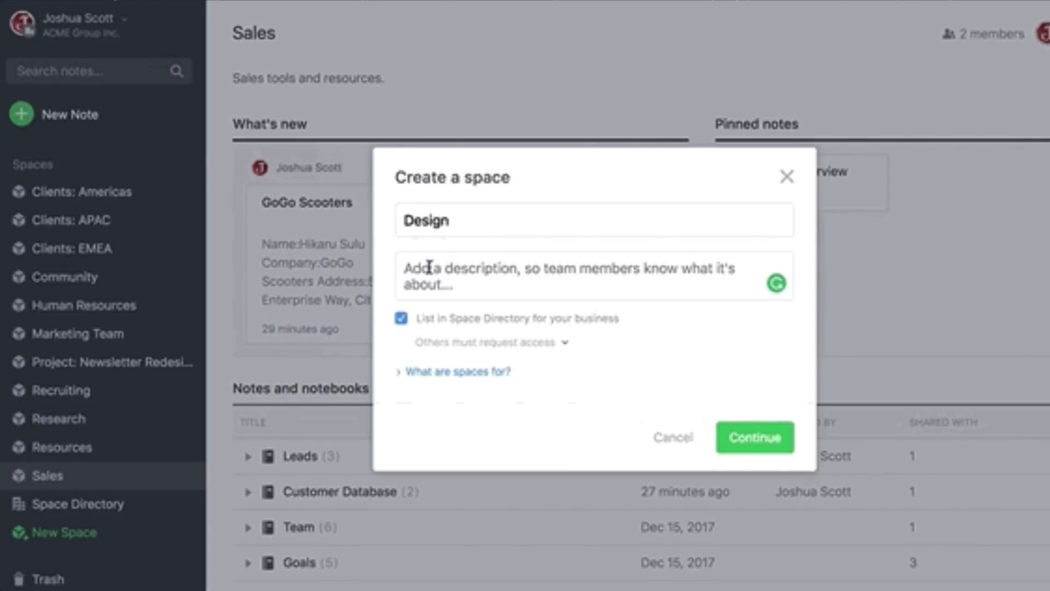
text(Ideas an)
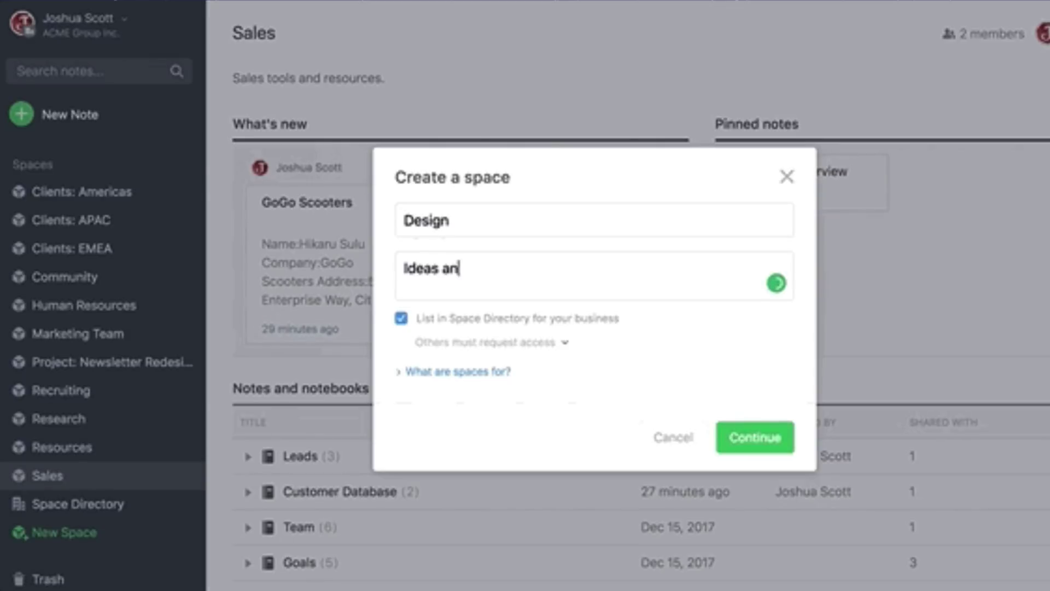
text(d inspiration)
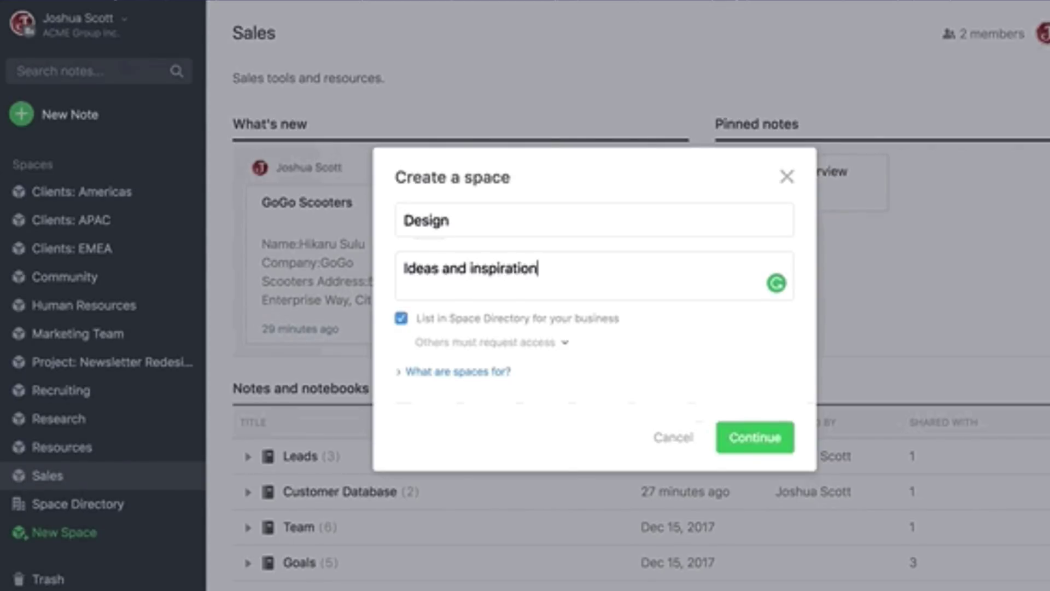
click(745, 441)
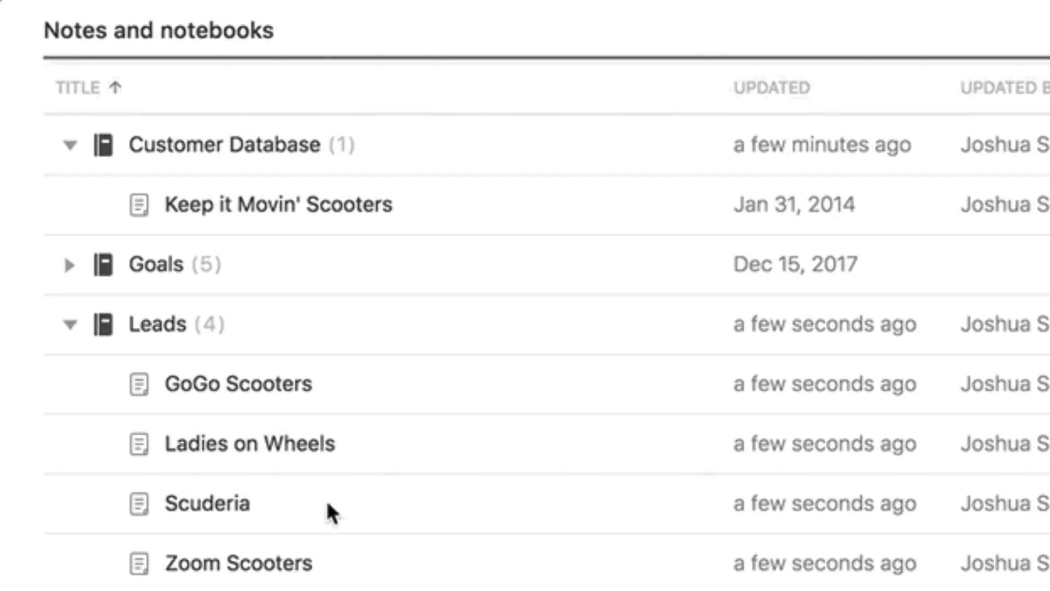
Drag the GoGo Scooters note from Leads onto the Customer Database notebook
click(215, 384)
drag(214, 383, 209, 151)
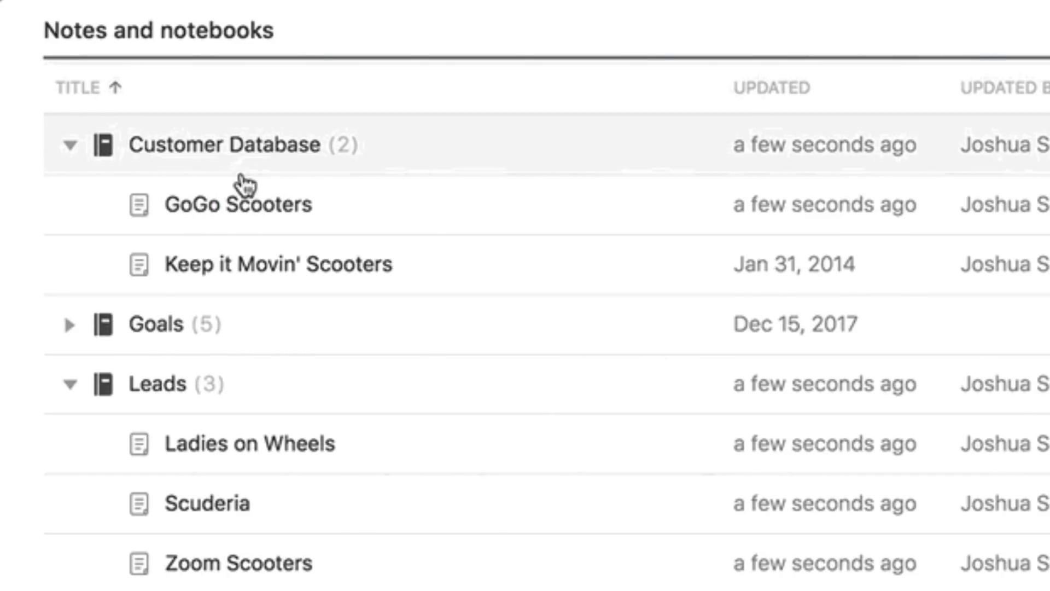